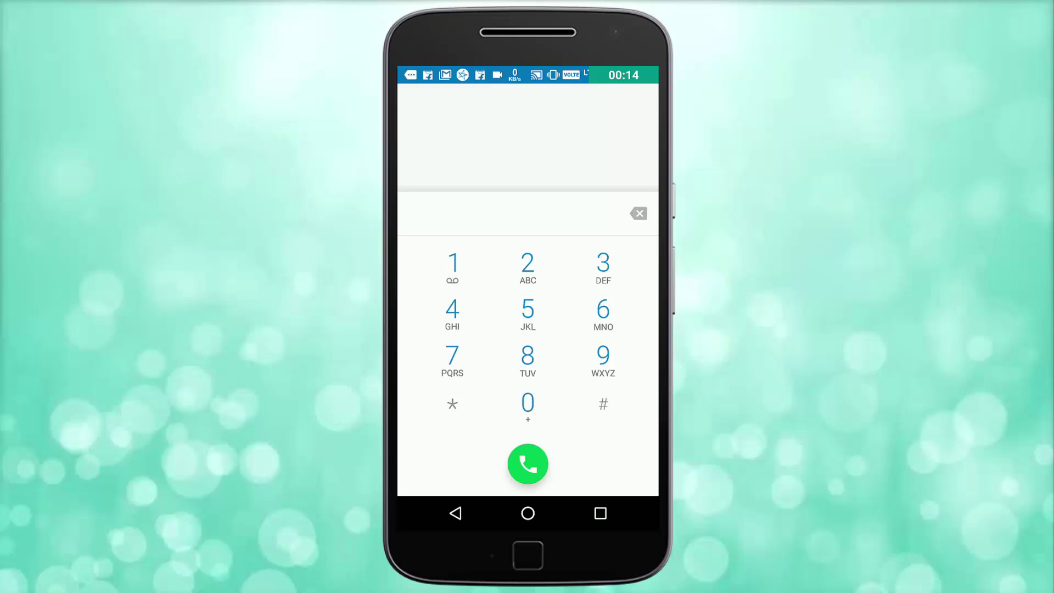
- Key in the hidden Testing menu code *#*#4636#*#* on the dial pad
{"action": "left_click", "coordinate": [453, 405]}
{"action": "left_click", "coordinate": [604, 405]}
{"action": "left_click", "coordinate": [452, 404]}
{"action": "left_click", "coordinate": [604, 404]}
{"action": "left_click", "coordinate": [453, 312]}
{"action": "left_click", "coordinate": [603, 311]}
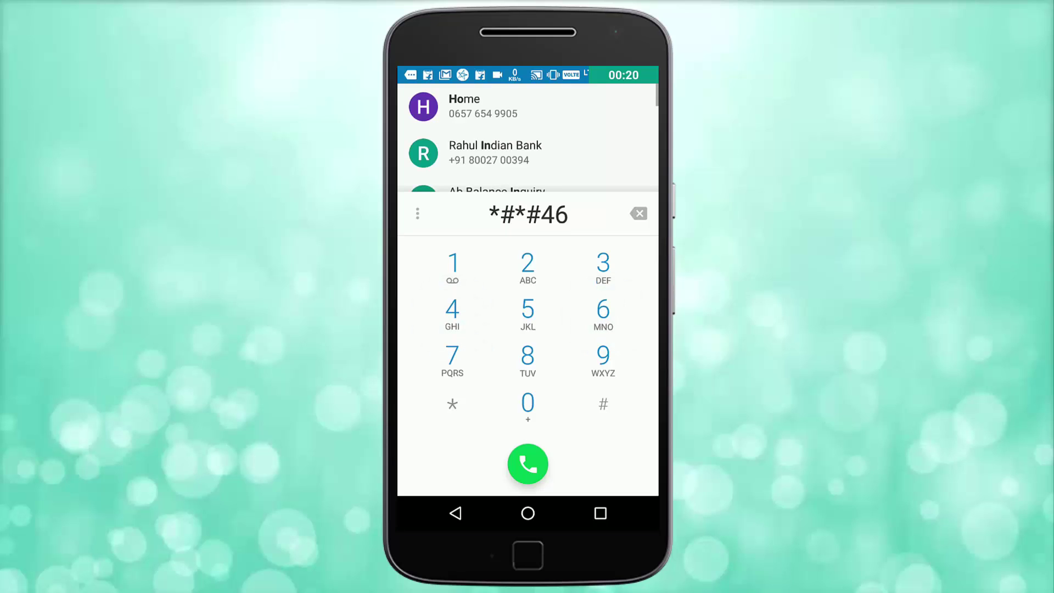
{"action": "left_click", "coordinate": [604, 265]}
{"action": "left_click", "coordinate": [603, 311]}
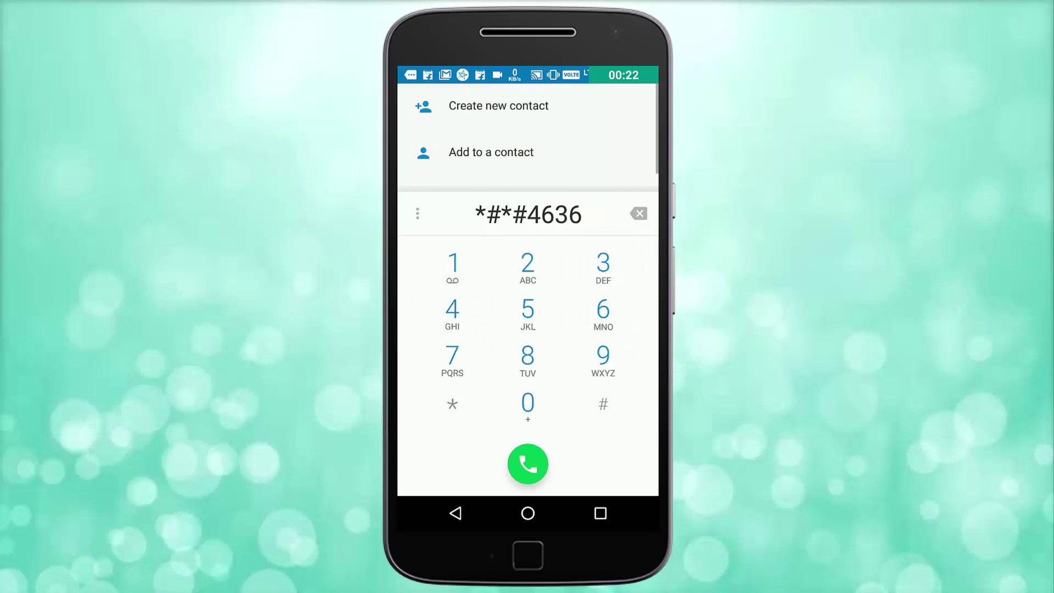
{"action": "left_click", "coordinate": [604, 405]}
{"action": "left_click", "coordinate": [452, 404]}
{"action": "left_click", "coordinate": [604, 404]}
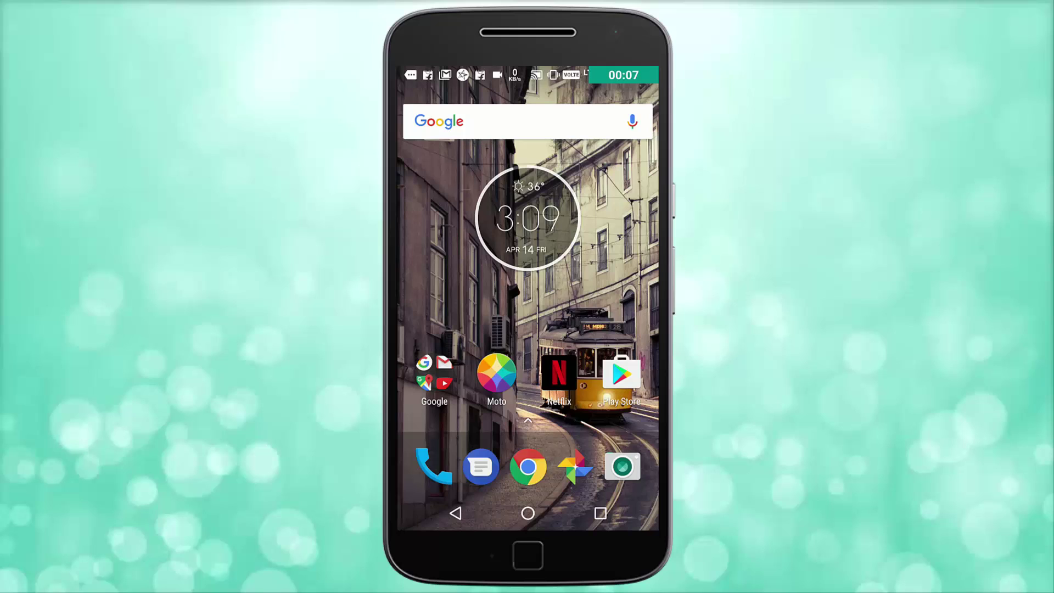
- From the home screen, open the Phone dialer and dial *#*#4636#*#* to reach Phone information
{"action": "left_click", "coordinate": [434, 467]}
{"action": "left_click", "coordinate": [453, 406]}
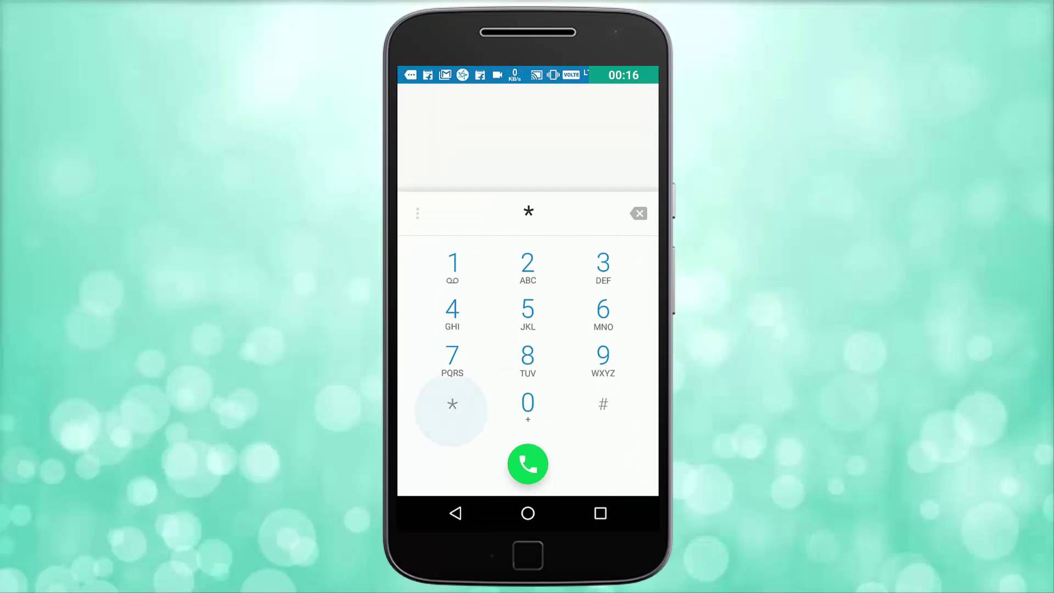
{"action": "left_click", "coordinate": [603, 404]}
{"action": "left_click", "coordinate": [453, 405]}
{"action": "left_click", "coordinate": [603, 405]}
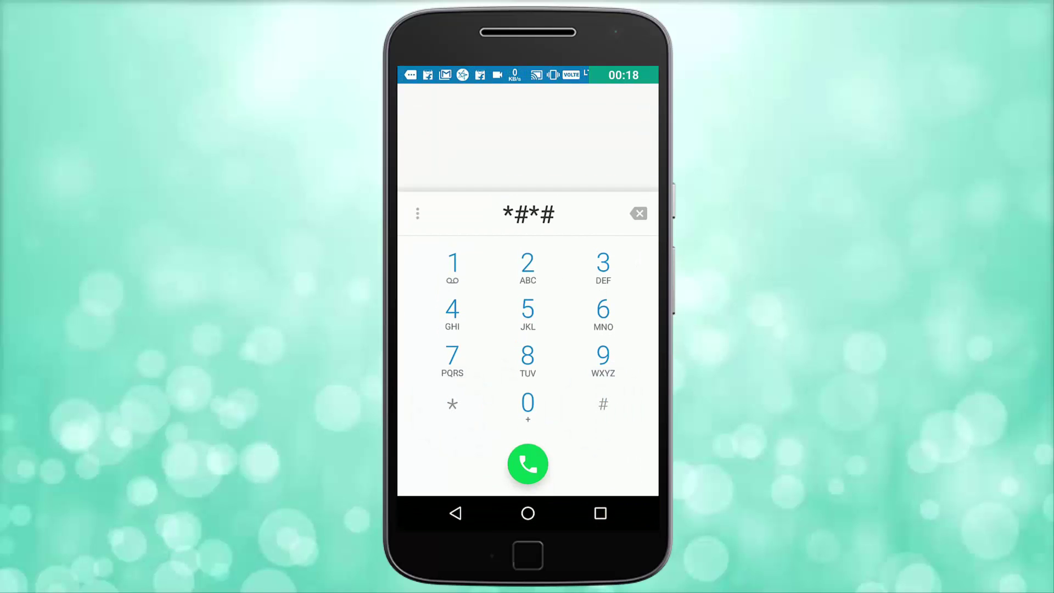
{"action": "left_click", "coordinate": [452, 312]}
{"action": "left_click", "coordinate": [603, 312]}
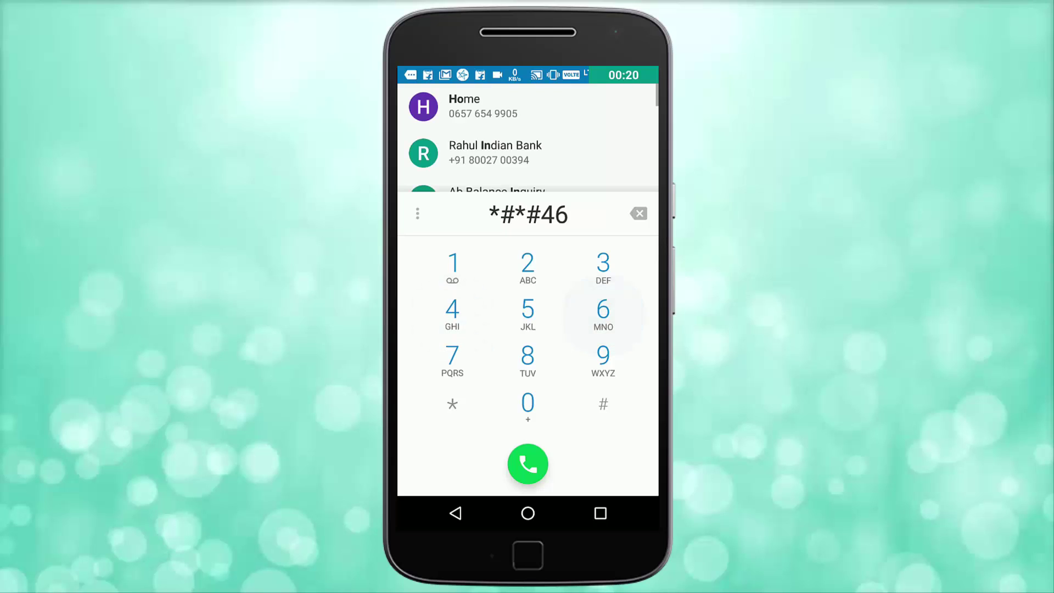
{"action": "left_click", "coordinate": [603, 265]}
{"action": "left_click", "coordinate": [603, 312]}
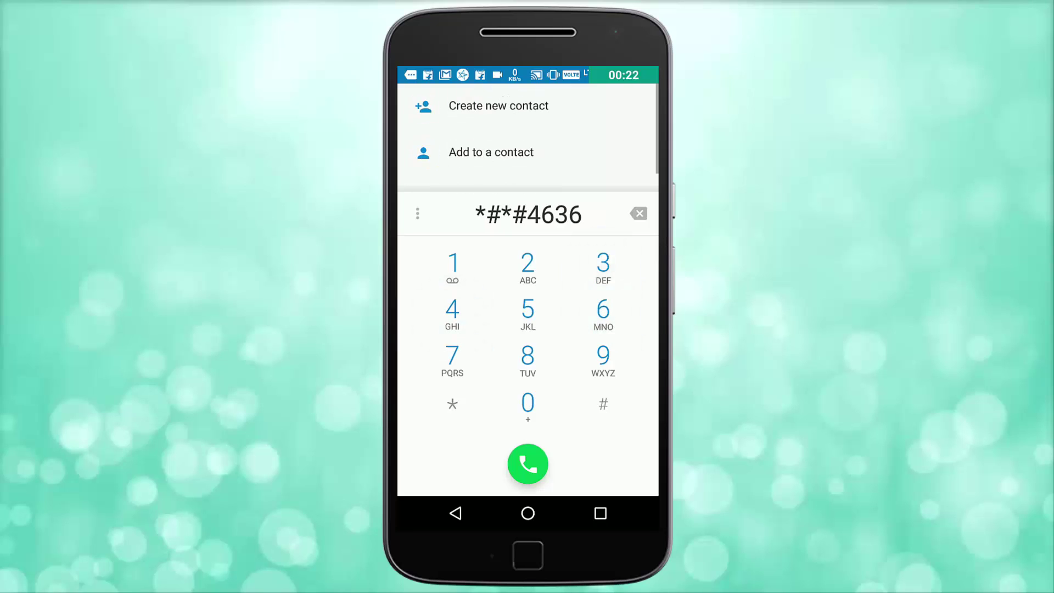
{"action": "left_click", "coordinate": [603, 405]}
{"action": "left_click", "coordinate": [452, 404]}
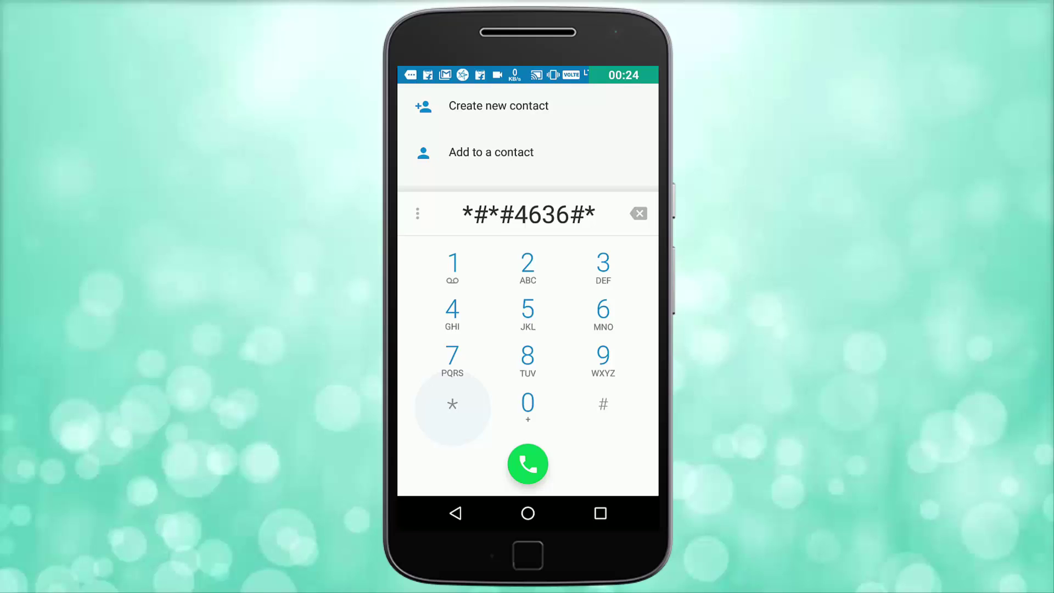
{"action": "left_click", "coordinate": [603, 405]}
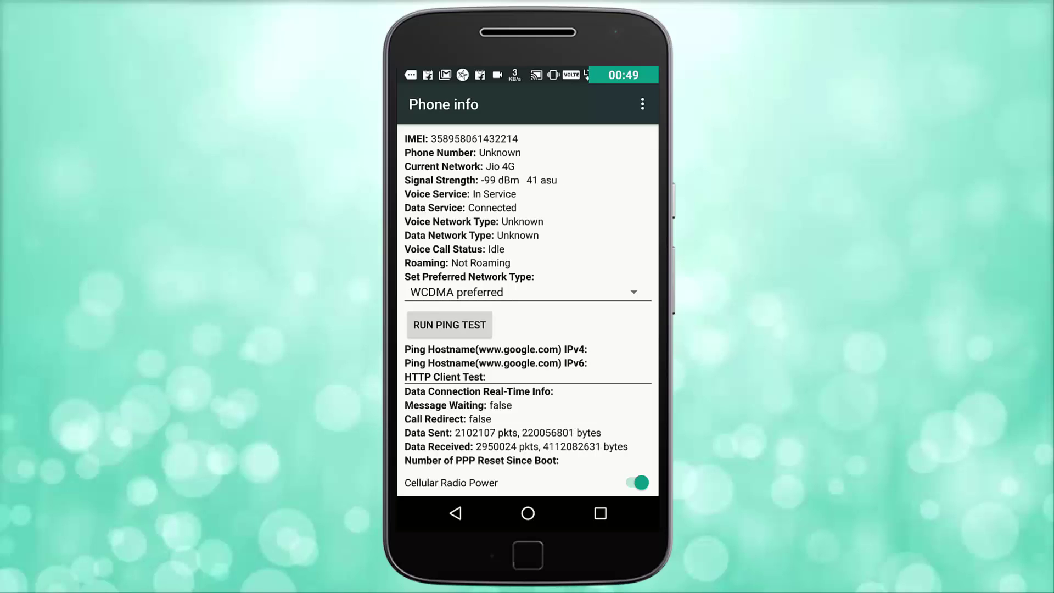
- Open the Set Preferred Network Type list and scroll down through all modes and back up
{"action": "left_click", "coordinate": [522, 292]}
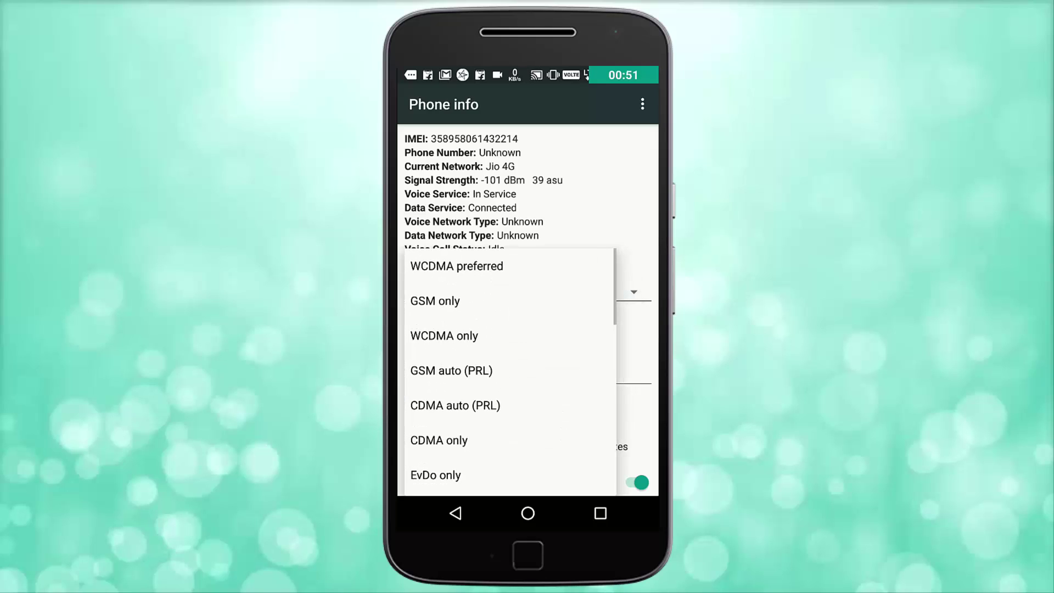
{"action": "scroll", "coordinate": [510, 374], "scroll_direction": "down", "scroll_amount": 1}
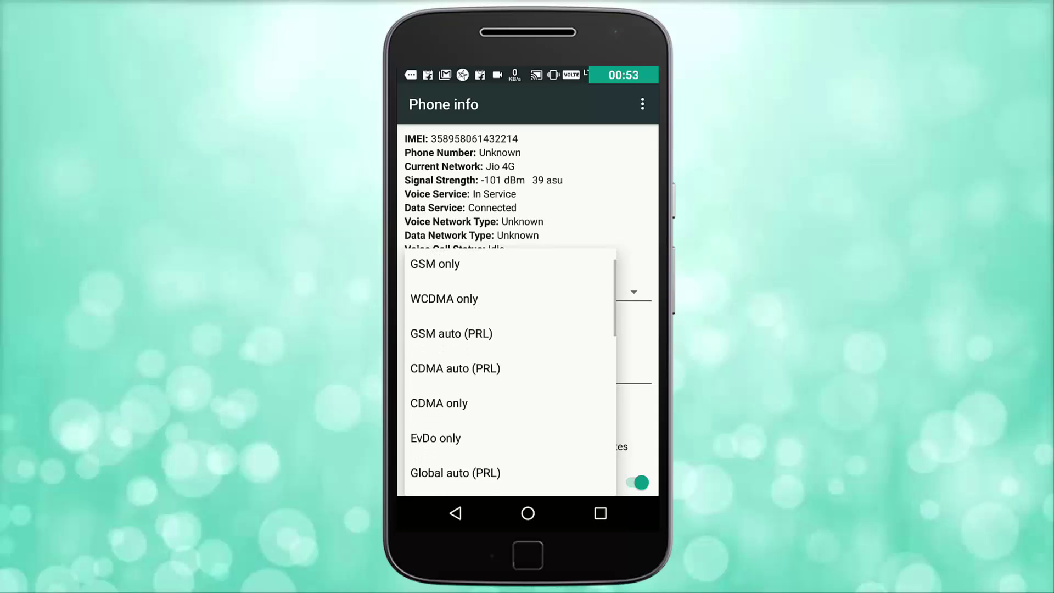
{"action": "scroll", "coordinate": [510, 373], "scroll_direction": "down", "scroll_amount": 1}
{"action": "scroll", "coordinate": [511, 373], "scroll_direction": "down", "scroll_amount": 1}
{"action": "scroll", "coordinate": [511, 373], "scroll_direction": "down", "scroll_amount": 1}
{"action": "scroll", "coordinate": [510, 373], "scroll_direction": "down", "scroll_amount": 1}
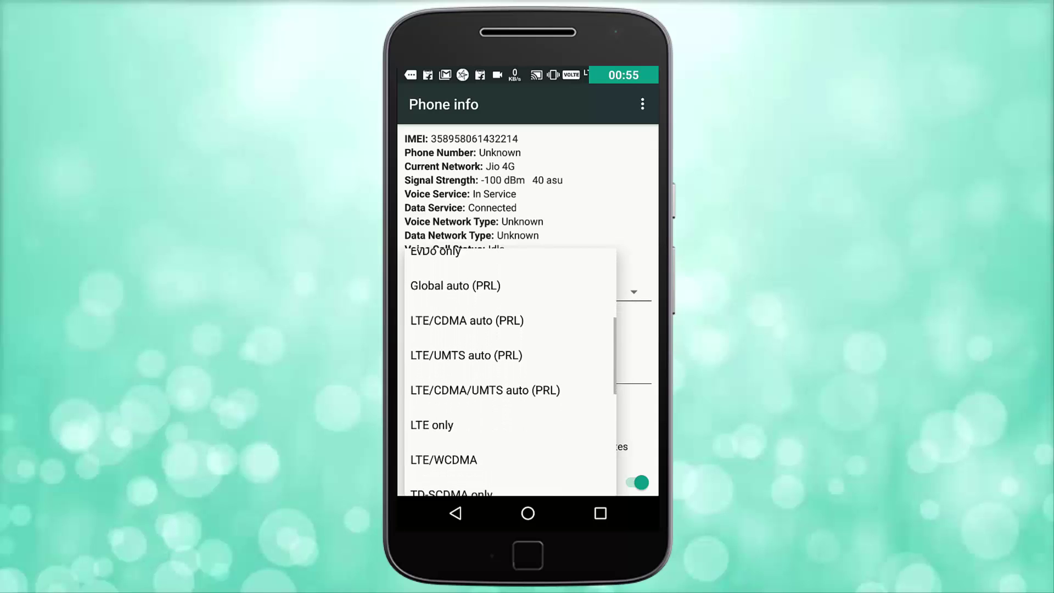
{"action": "scroll", "coordinate": [511, 374], "scroll_direction": "down", "scroll_amount": 1}
{"action": "scroll", "coordinate": [511, 373], "scroll_direction": "down", "scroll_amount": 1}
{"action": "scroll", "coordinate": [510, 373], "scroll_direction": "down", "scroll_amount": 1}
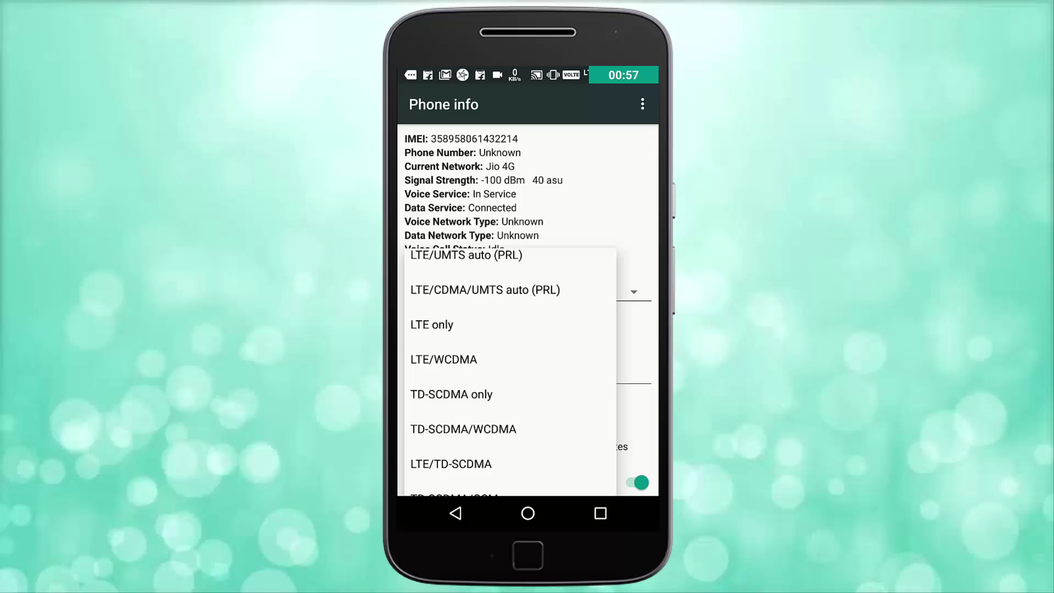
{"action": "scroll", "coordinate": [510, 373], "scroll_direction": "down", "scroll_amount": 1}
{"action": "scroll", "coordinate": [511, 374], "scroll_direction": "down", "scroll_amount": 1}
{"action": "scroll", "coordinate": [511, 374], "scroll_direction": "down", "scroll_amount": 1}
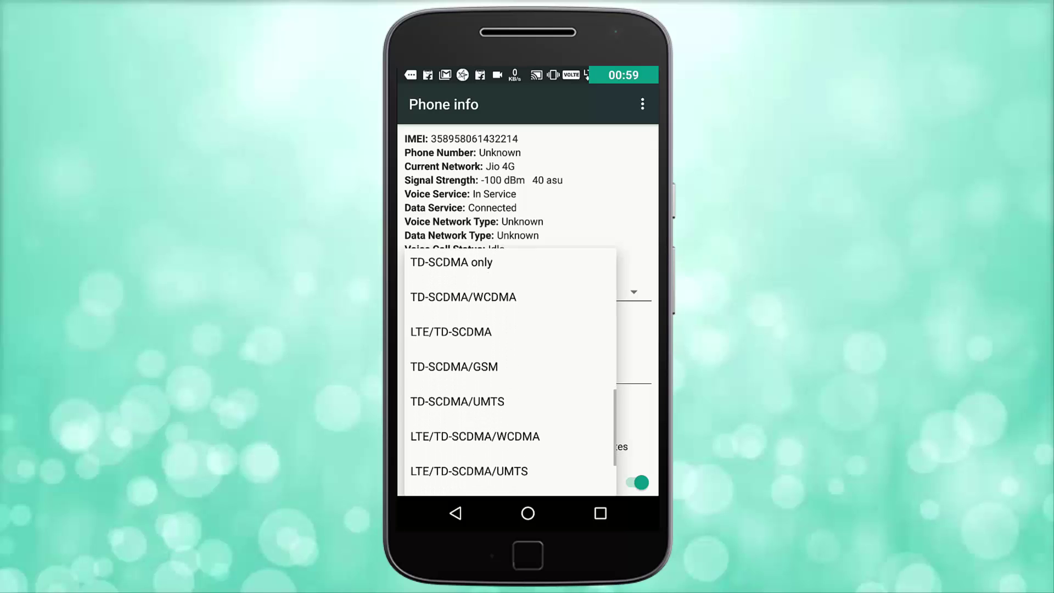
{"action": "scroll", "coordinate": [511, 373], "scroll_direction": "down", "scroll_amount": 1}
{"action": "scroll", "coordinate": [510, 373], "scroll_direction": "down", "scroll_amount": 2}
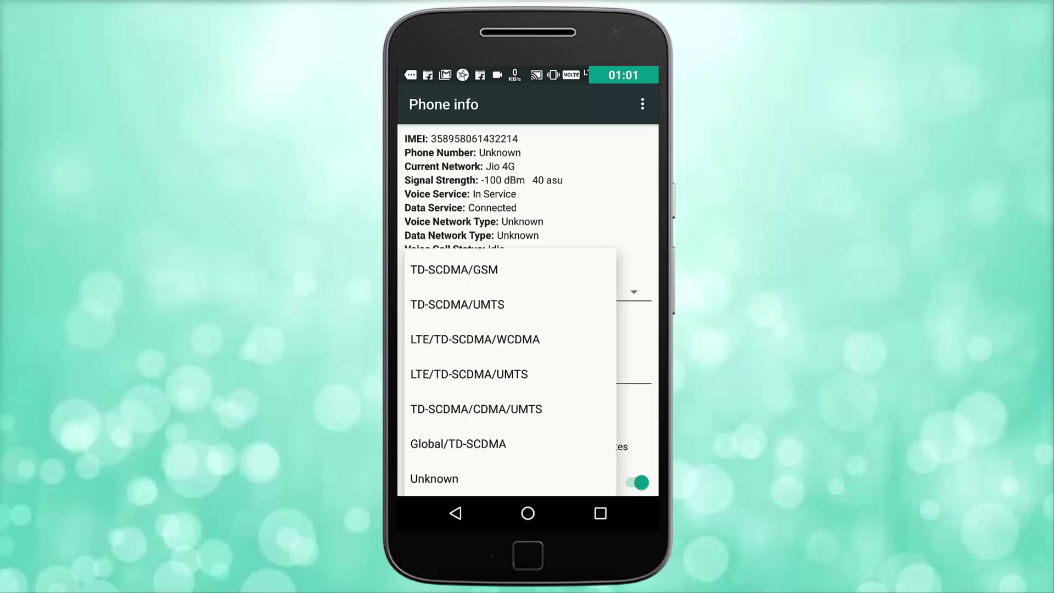
{"action": "scroll", "coordinate": [510, 373], "scroll_direction": "up", "scroll_amount": 1}
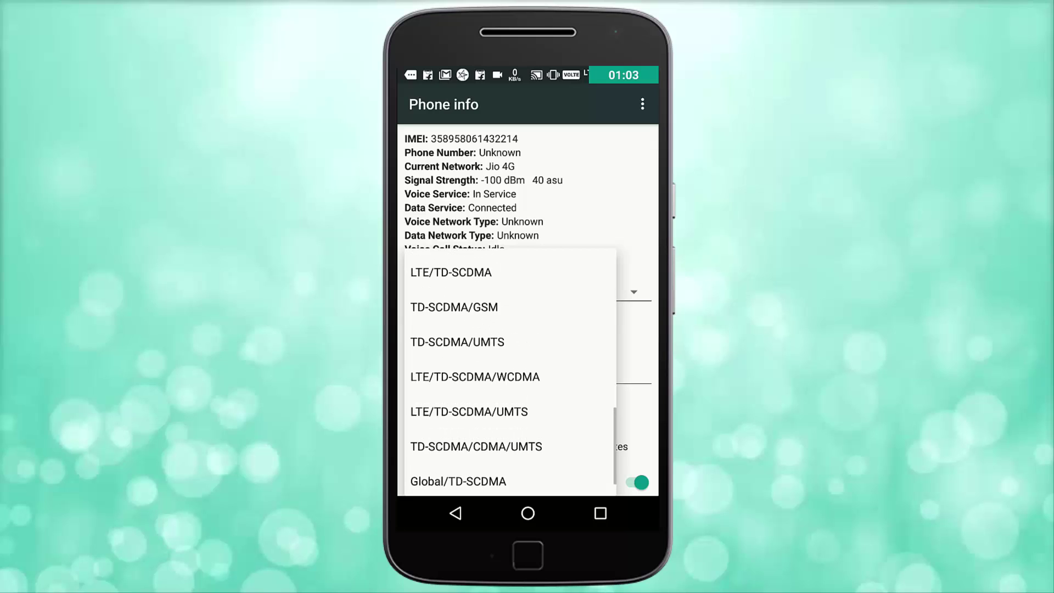
{"action": "scroll", "coordinate": [511, 374], "scroll_direction": "up", "scroll_amount": 1}
{"action": "scroll", "coordinate": [511, 374], "scroll_direction": "up", "scroll_amount": 1}
{"action": "scroll", "coordinate": [510, 374], "scroll_direction": "up", "scroll_amount": 1}
{"action": "scroll", "coordinate": [511, 373], "scroll_direction": "up", "scroll_amount": 1}
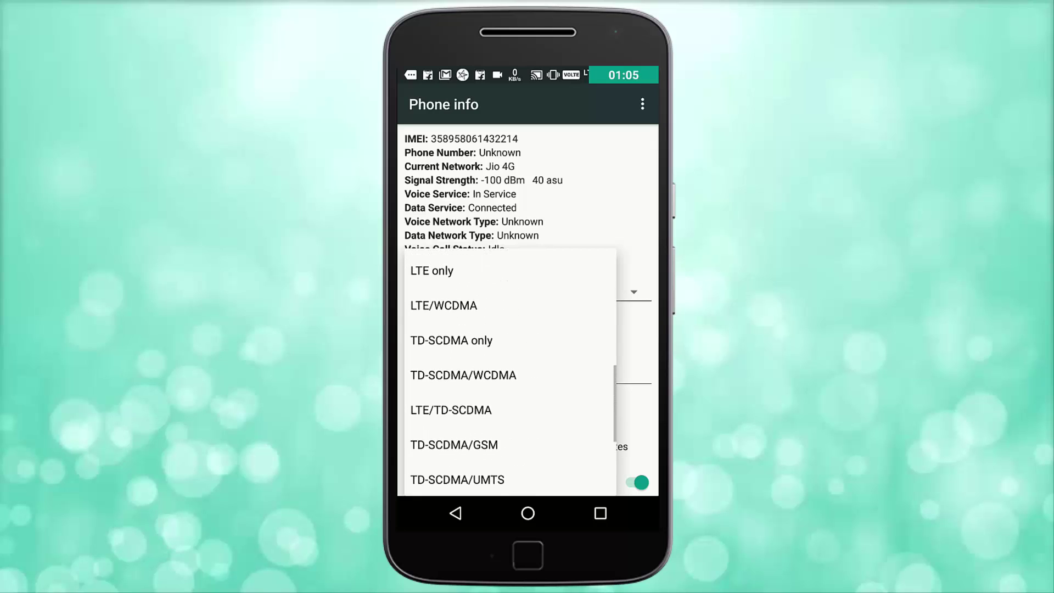
{"action": "scroll", "coordinate": [510, 373], "scroll_direction": "up", "scroll_amount": 1}
{"action": "scroll", "coordinate": [511, 373], "scroll_direction": "up", "scroll_amount": 1}
{"action": "scroll", "coordinate": [510, 373], "scroll_direction": "up", "scroll_amount": 1}
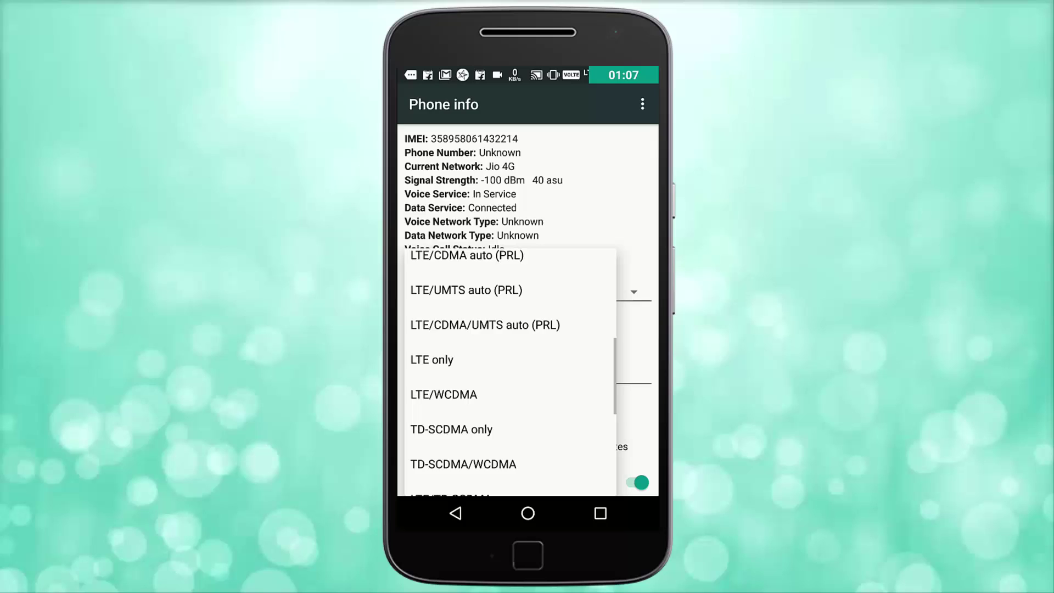
{"action": "scroll", "coordinate": [511, 373], "scroll_direction": "up", "scroll_amount": 1}
{"action": "scroll", "coordinate": [511, 373], "scroll_direction": "up", "scroll_amount": 1}
{"action": "scroll", "coordinate": [510, 374], "scroll_direction": "up", "scroll_amount": 1}
{"action": "scroll", "coordinate": [510, 373], "scroll_direction": "up", "scroll_amount": 1}
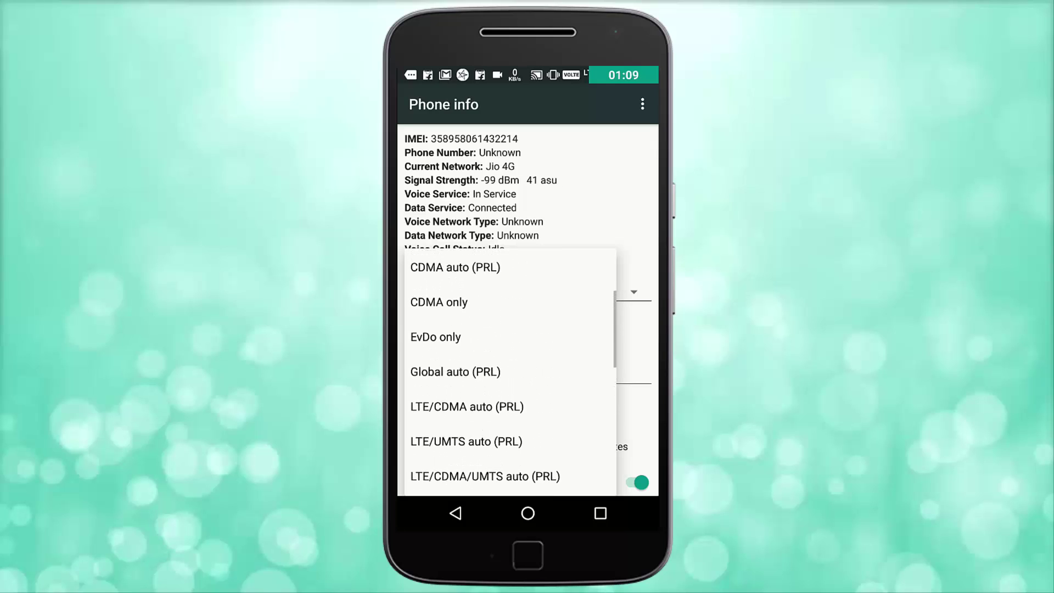
{"action": "scroll", "coordinate": [510, 373], "scroll_direction": "up", "scroll_amount": 1}
{"action": "scroll", "coordinate": [510, 373], "scroll_direction": "up", "scroll_amount": 1}
{"action": "scroll", "coordinate": [510, 373], "scroll_direction": "up", "scroll_amount": 2}
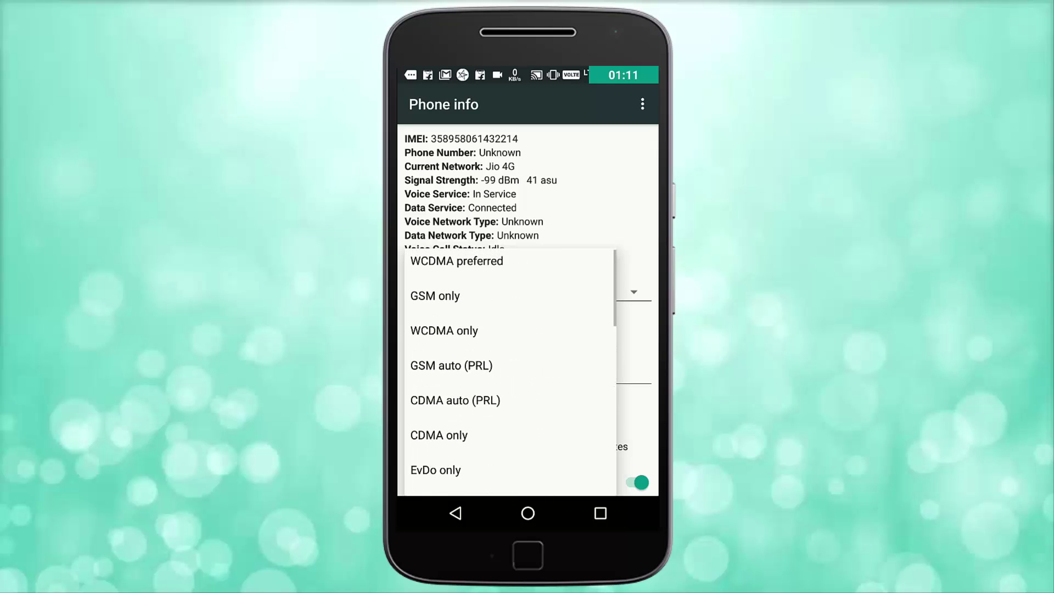
{"action": "scroll", "coordinate": [511, 373], "scroll_direction": "up", "scroll_amount": 1}
- Dismiss the network type list unchanged and run the ping test until results appear
{"action": "left_click", "coordinate": [457, 266]}
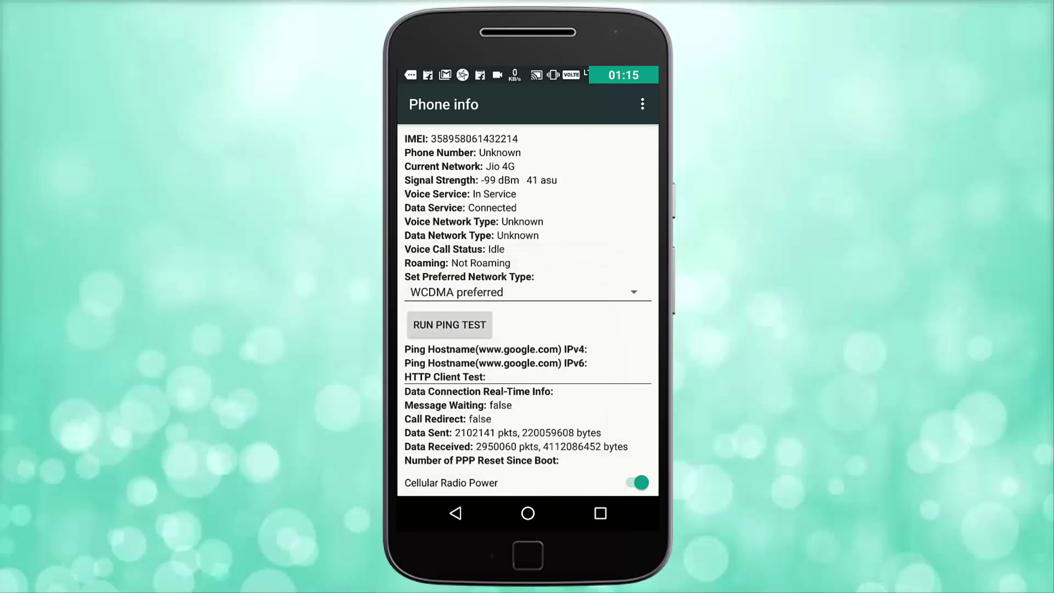
{"action": "left_click", "coordinate": [449, 324]}
{"action": "left_click", "coordinate": [449, 324]}
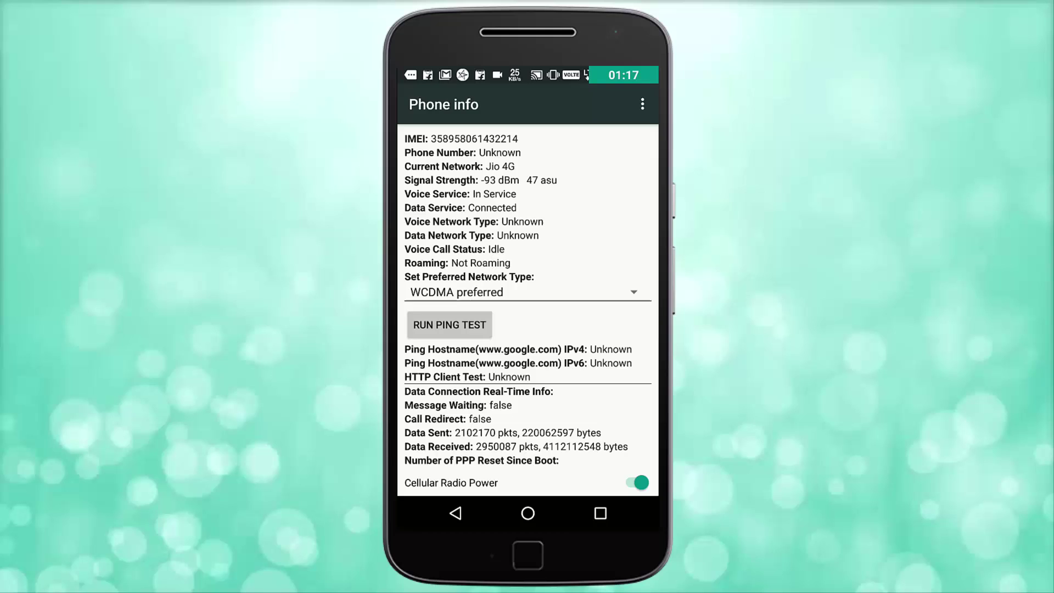
{"action": "left_click", "coordinate": [449, 324]}
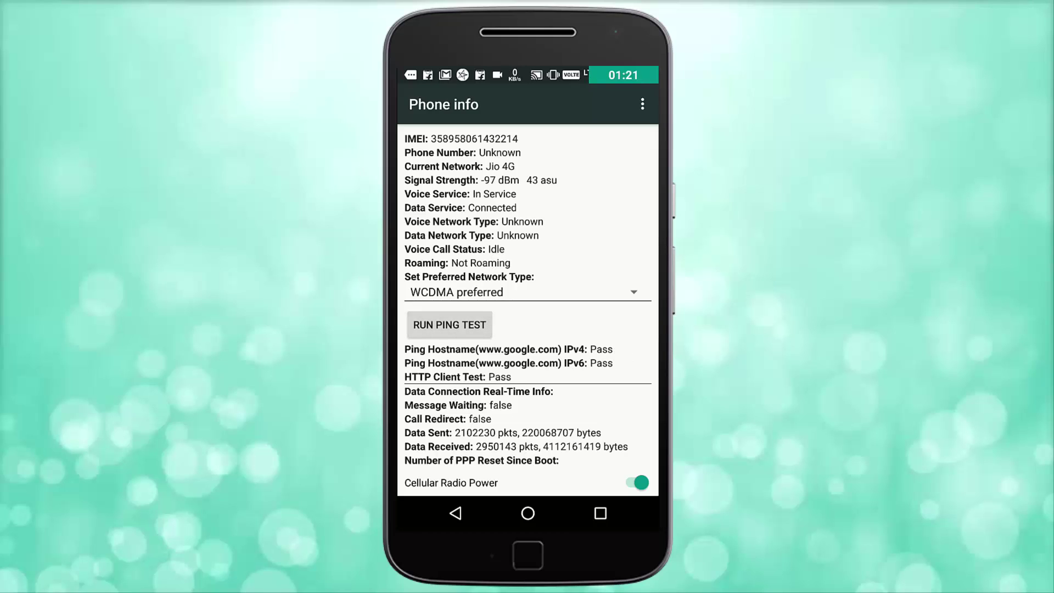
- Scroll through the remaining Phone info details and open the overflow menu of extra options
{"action": "scroll", "coordinate": [528, 310], "scroll_direction": "down", "scroll_amount": 3}
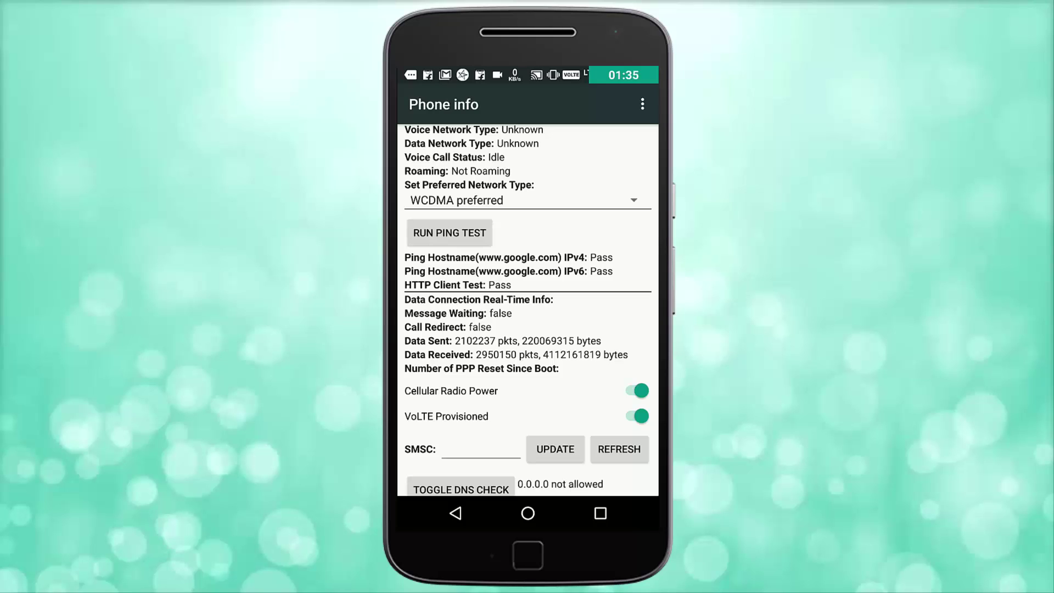
{"action": "scroll", "coordinate": [527, 310], "scroll_direction": "down", "scroll_amount": 5}
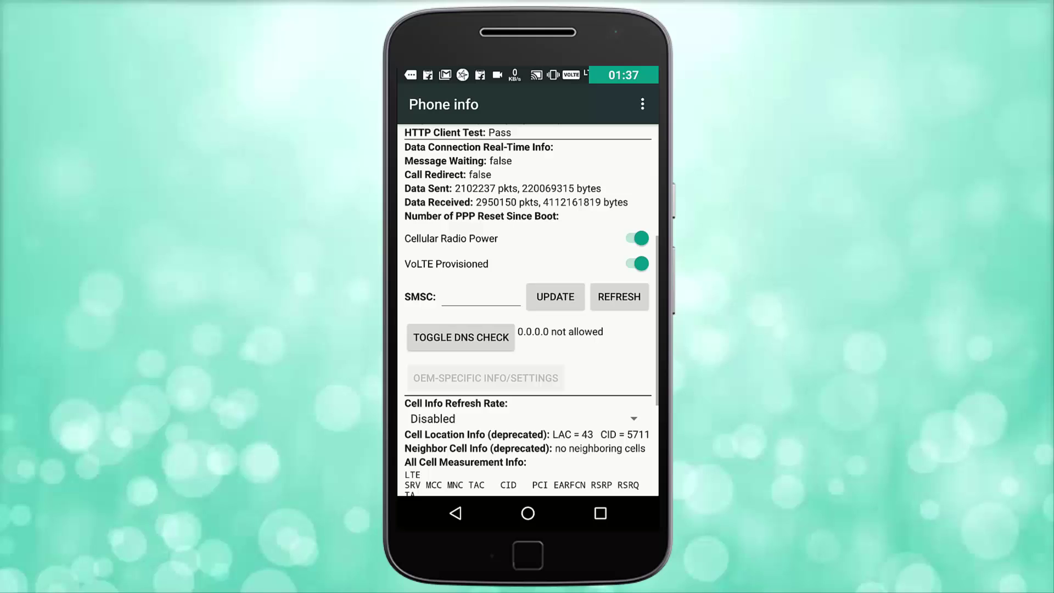
{"action": "scroll", "coordinate": [528, 310], "scroll_direction": "down", "scroll_amount": 3}
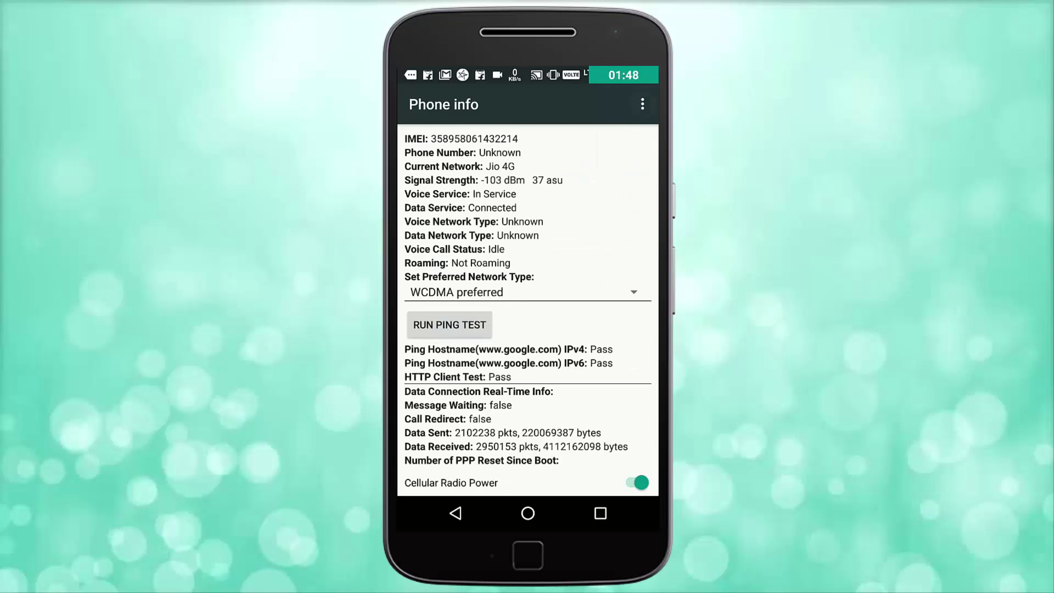
{"action": "left_click", "coordinate": [643, 105]}
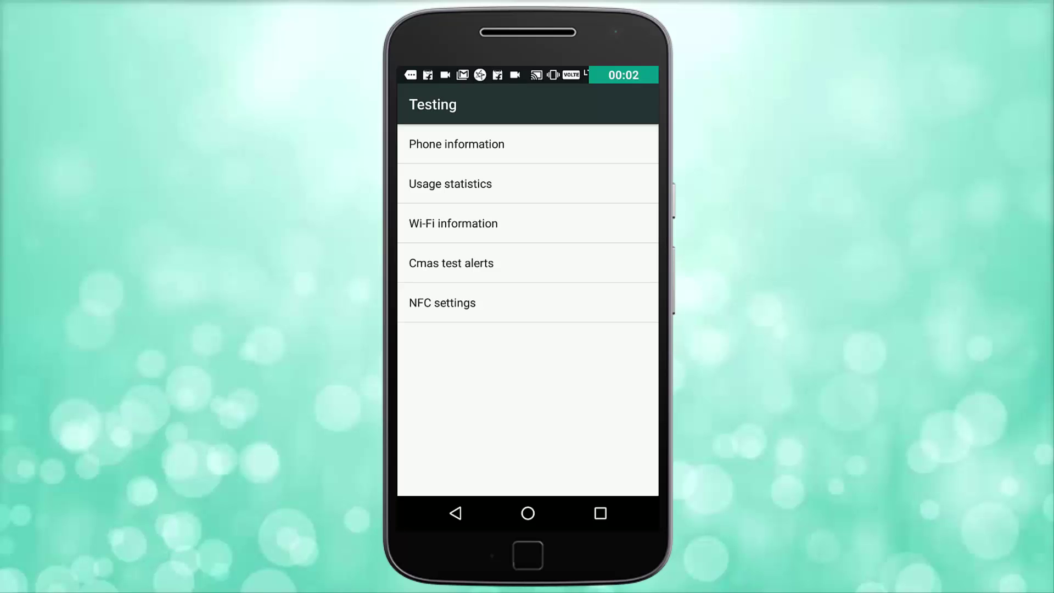
- Open Usage statistics and sort the apps by last time used
{"action": "left_click", "coordinate": [433, 183]}
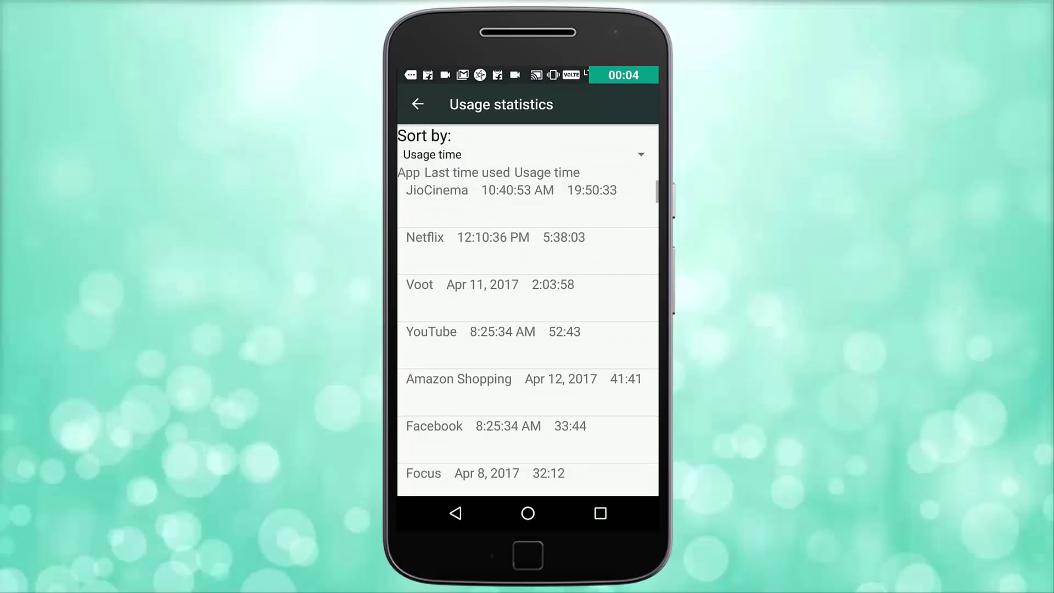
{"action": "left_click", "coordinate": [527, 200]}
{"action": "left_click", "coordinate": [521, 154]}
{"action": "left_click", "coordinate": [451, 198]}
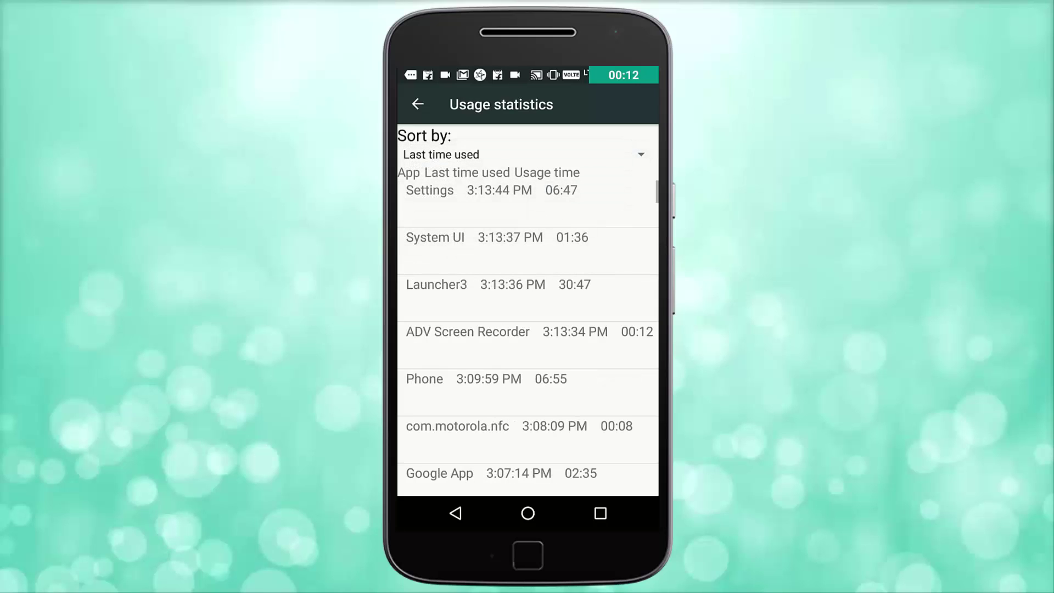
- Scroll down through the app usage list, then reopen the sort order choices
{"action": "scroll", "coordinate": [527, 329], "scroll_direction": "down", "scroll_amount": 1}
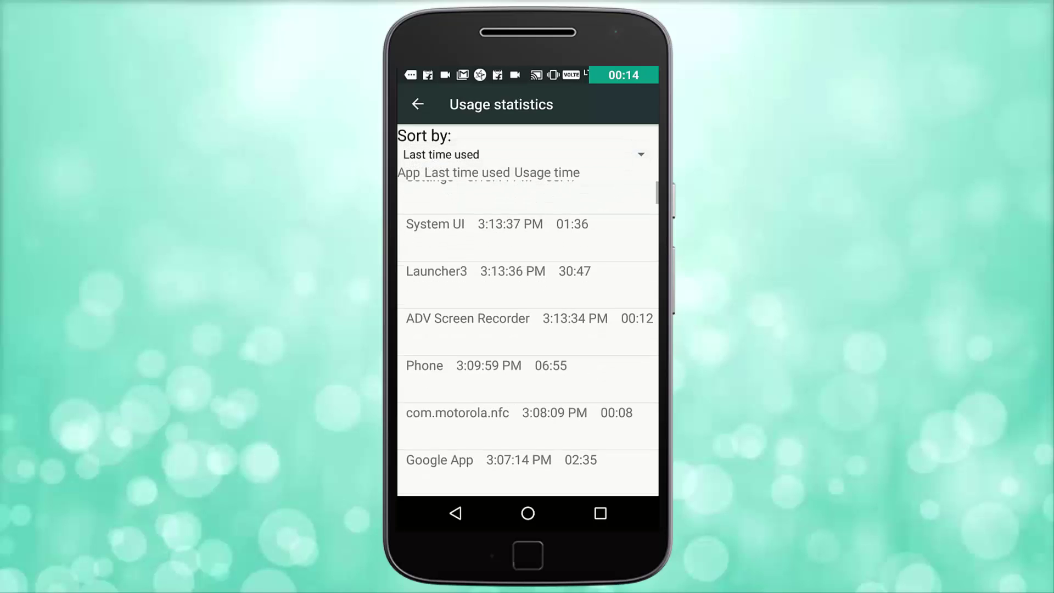
{"action": "scroll", "coordinate": [527, 330], "scroll_direction": "down", "scroll_amount": 1}
{"action": "scroll", "coordinate": [527, 329], "scroll_direction": "down", "scroll_amount": 1}
{"action": "scroll", "coordinate": [527, 329], "scroll_direction": "down", "scroll_amount": 1}
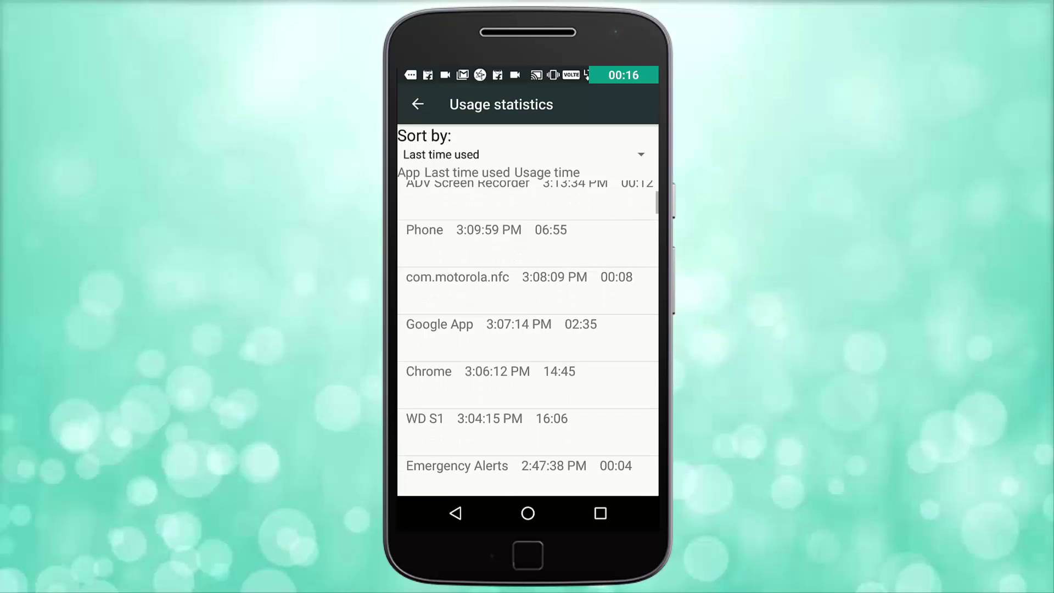
{"action": "scroll", "coordinate": [527, 330], "scroll_direction": "down", "scroll_amount": 1}
{"action": "scroll", "coordinate": [527, 329], "scroll_direction": "down", "scroll_amount": 2}
{"action": "scroll", "coordinate": [527, 330], "scroll_direction": "down", "scroll_amount": 1}
{"action": "scroll", "coordinate": [527, 330], "scroll_direction": "down", "scroll_amount": 2}
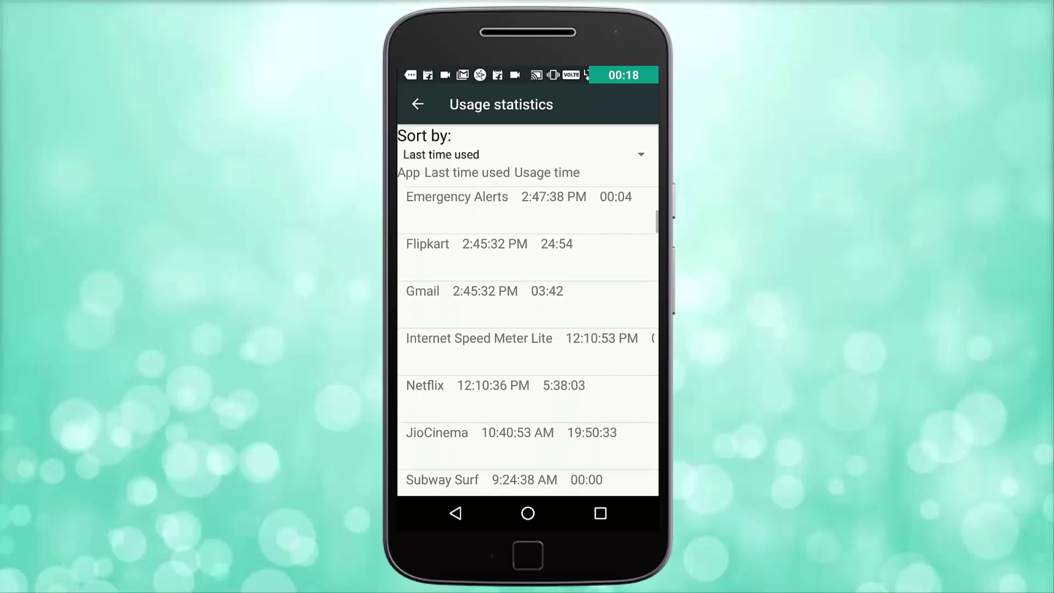
{"action": "scroll", "coordinate": [528, 330], "scroll_direction": "down", "scroll_amount": 1}
{"action": "scroll", "coordinate": [527, 329], "scroll_direction": "down", "scroll_amount": 2}
{"action": "scroll", "coordinate": [527, 329], "scroll_direction": "down", "scroll_amount": 2}
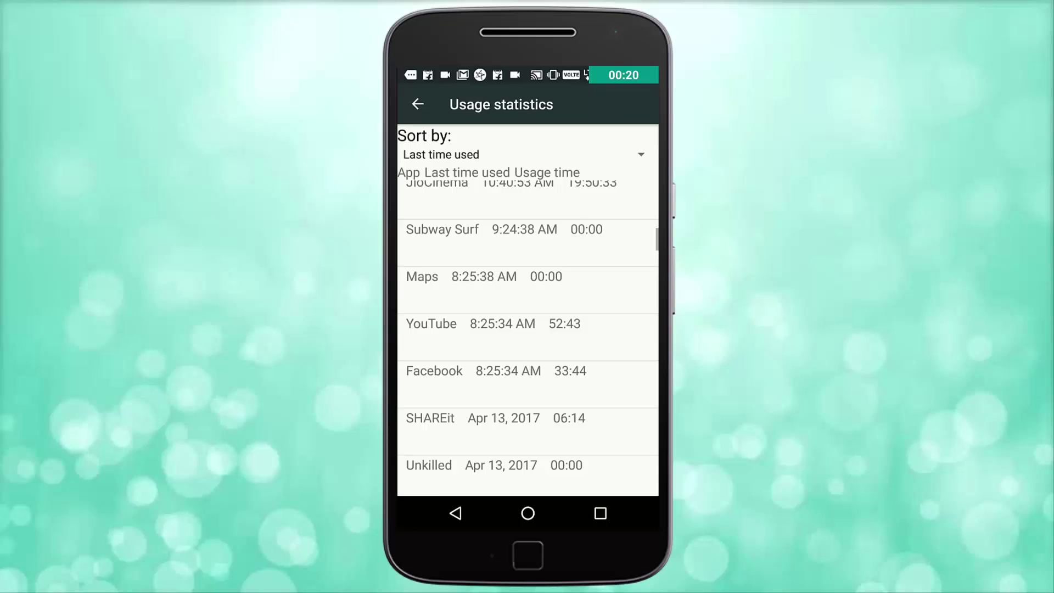
{"action": "scroll", "coordinate": [527, 329], "scroll_direction": "down", "scroll_amount": 1}
{"action": "scroll", "coordinate": [527, 330], "scroll_direction": "down", "scroll_amount": 1}
{"action": "scroll", "coordinate": [527, 329], "scroll_direction": "down", "scroll_amount": 1}
{"action": "scroll", "coordinate": [527, 330], "scroll_direction": "down", "scroll_amount": 2}
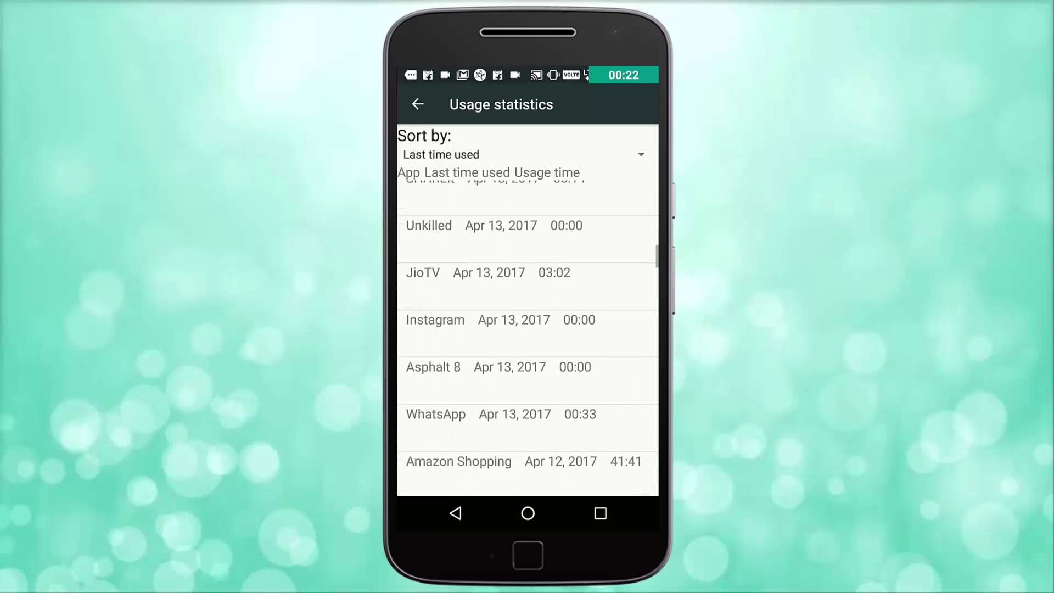
{"action": "scroll", "coordinate": [527, 330], "scroll_direction": "down", "scroll_amount": 1}
{"action": "scroll", "coordinate": [527, 329], "scroll_direction": "down", "scroll_amount": 2}
{"action": "scroll", "coordinate": [527, 329], "scroll_direction": "down", "scroll_amount": 2}
{"action": "scroll", "coordinate": [527, 330], "scroll_direction": "down", "scroll_amount": 1}
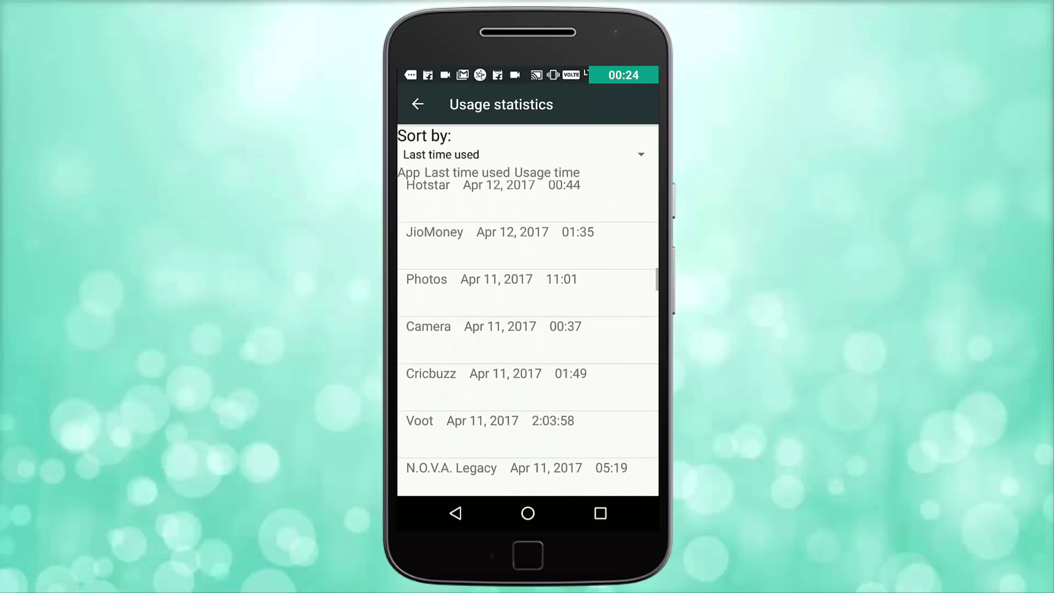
{"action": "scroll", "coordinate": [527, 329], "scroll_direction": "down", "scroll_amount": 4}
{"action": "scroll", "coordinate": [527, 329], "scroll_direction": "down", "scroll_amount": 1}
{"action": "scroll", "coordinate": [527, 329], "scroll_direction": "down", "scroll_amount": 2}
{"action": "scroll", "coordinate": [527, 329], "scroll_direction": "down", "scroll_amount": 2}
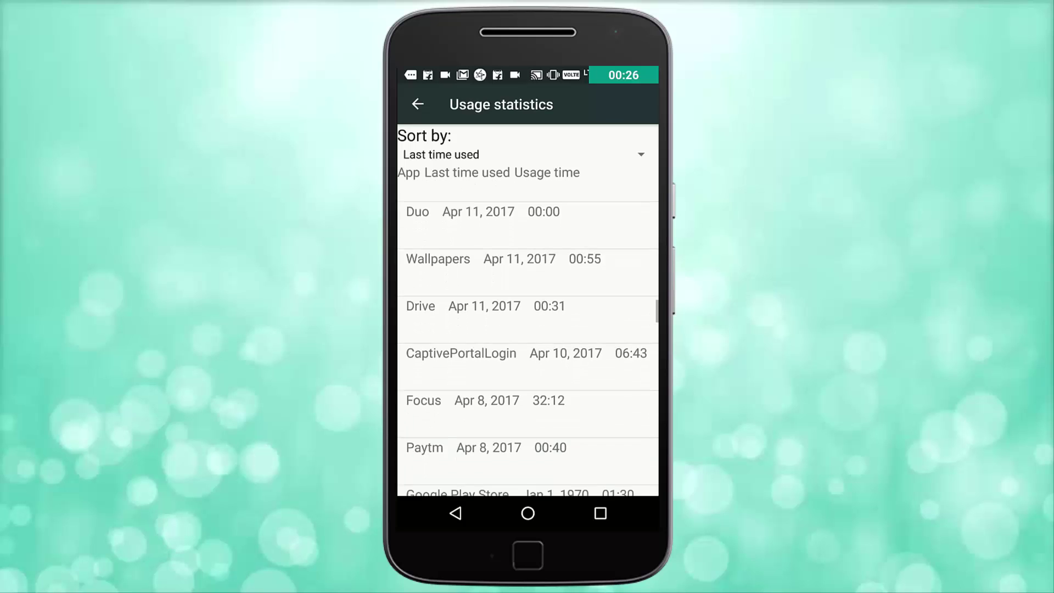
{"action": "scroll", "coordinate": [527, 330], "scroll_direction": "down", "scroll_amount": 1}
{"action": "scroll", "coordinate": [527, 329], "scroll_direction": "down", "scroll_amount": 2}
{"action": "scroll", "coordinate": [527, 329], "scroll_direction": "down", "scroll_amount": 1}
{"action": "scroll", "coordinate": [527, 329], "scroll_direction": "down", "scroll_amount": 2}
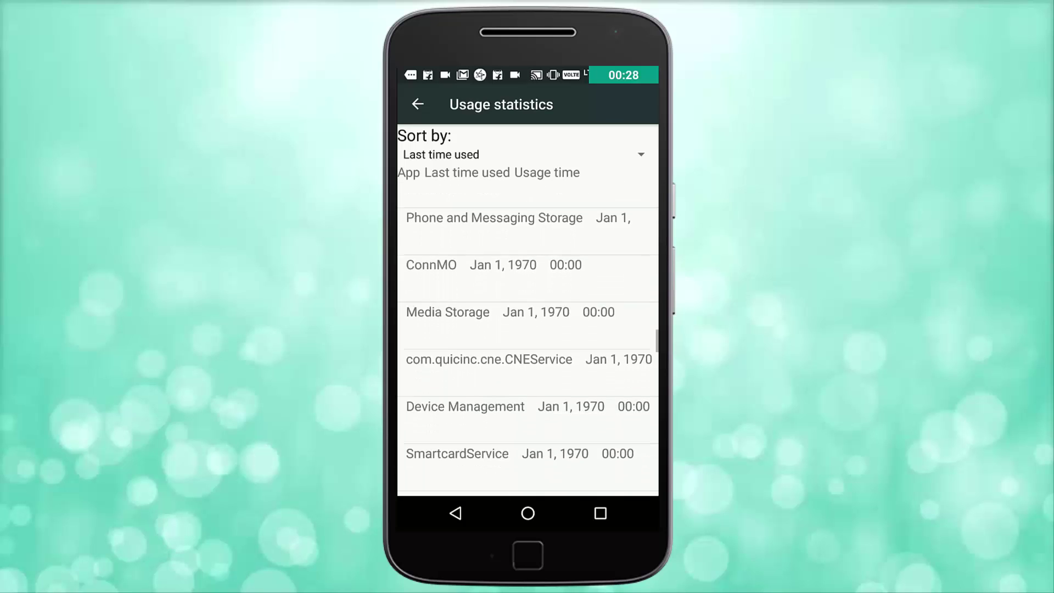
{"action": "scroll", "coordinate": [527, 330], "scroll_direction": "down", "scroll_amount": 1}
{"action": "scroll", "coordinate": [527, 330], "scroll_direction": "down", "scroll_amount": 1}
{"action": "scroll", "coordinate": [527, 330], "scroll_direction": "down", "scroll_amount": 2}
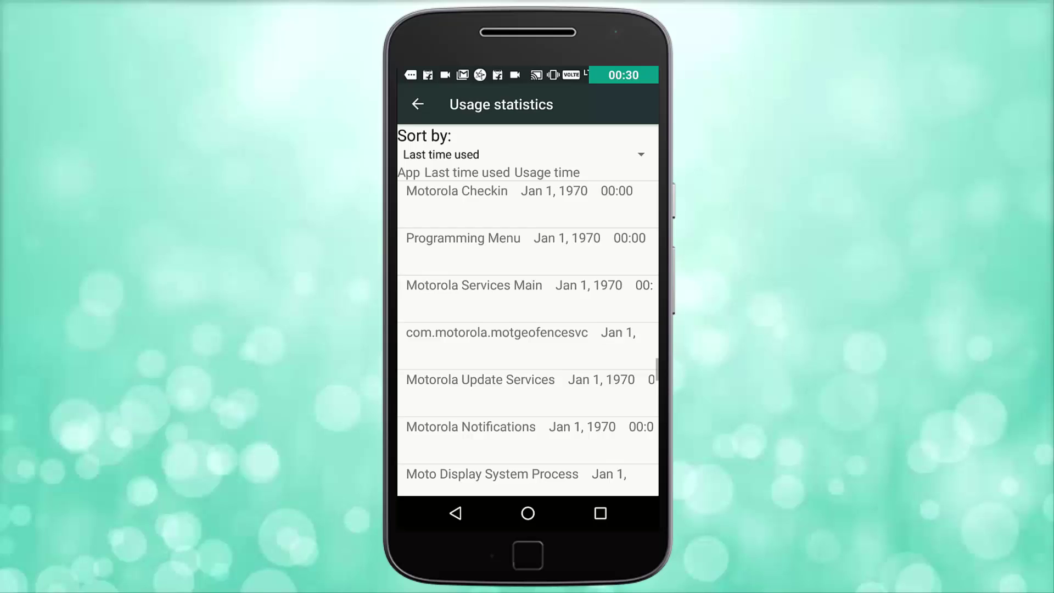
{"action": "scroll", "coordinate": [527, 330], "scroll_direction": "down", "scroll_amount": 2}
{"action": "left_click", "coordinate": [522, 154]}
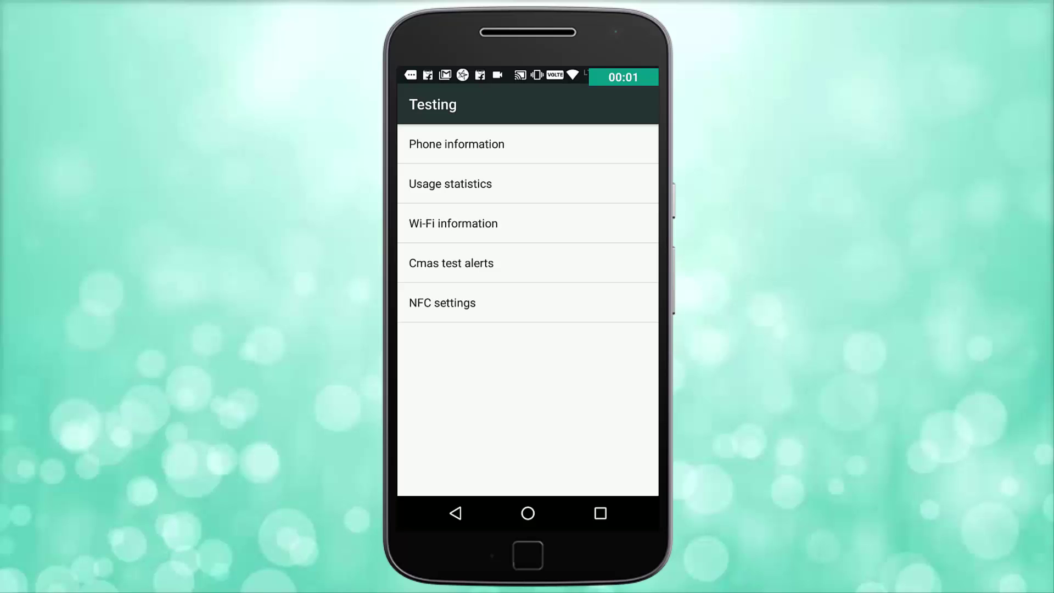
- Open Wi-Fi information and view the list of Wi-Fi API methods
{"action": "left_click", "coordinate": [453, 223]}
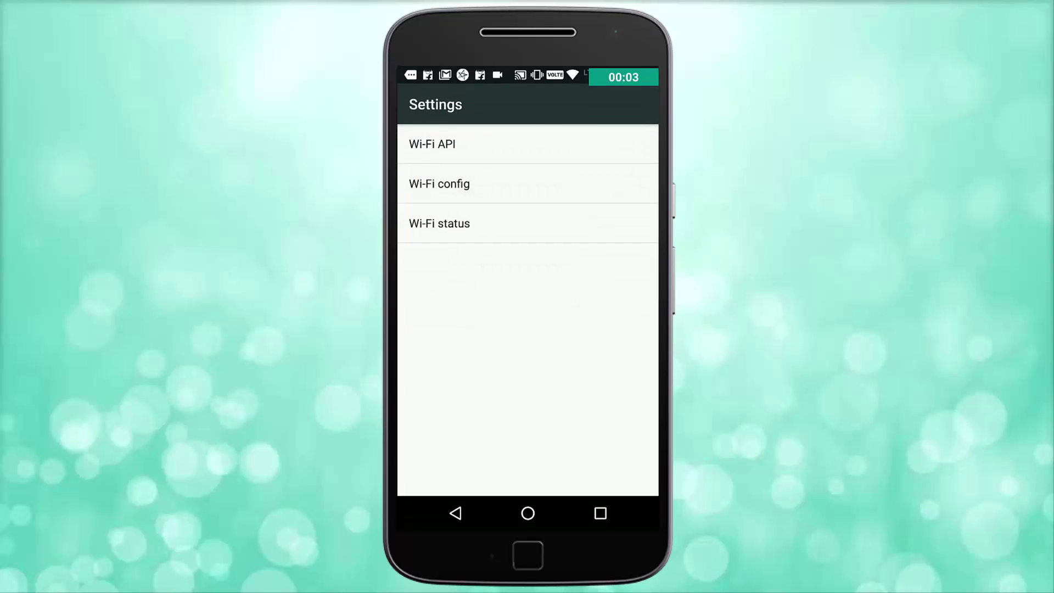
{"action": "left_click", "coordinate": [432, 144]}
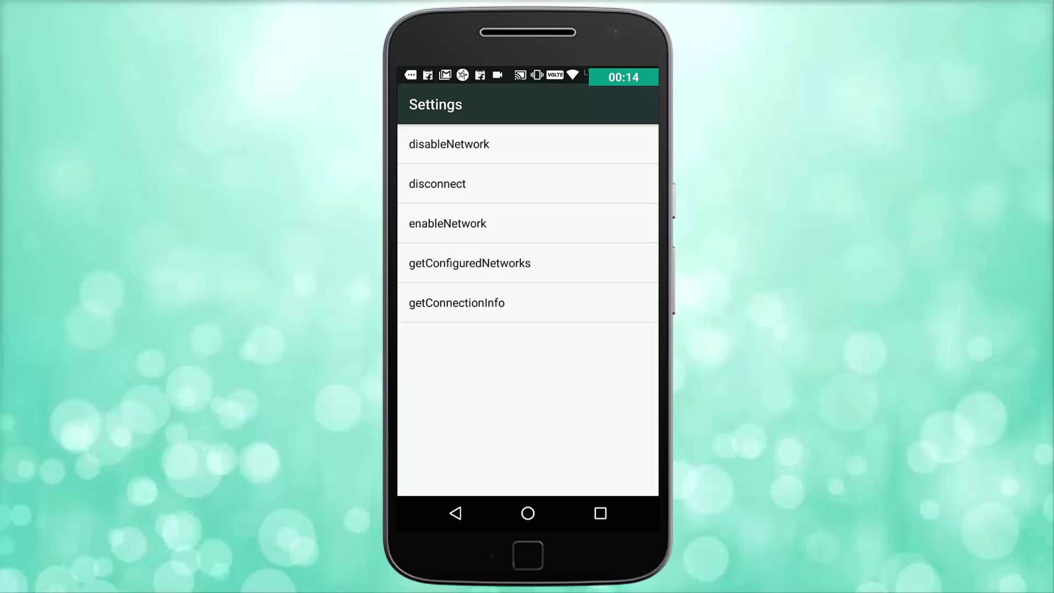
{"action": "left_click", "coordinate": [456, 513]}
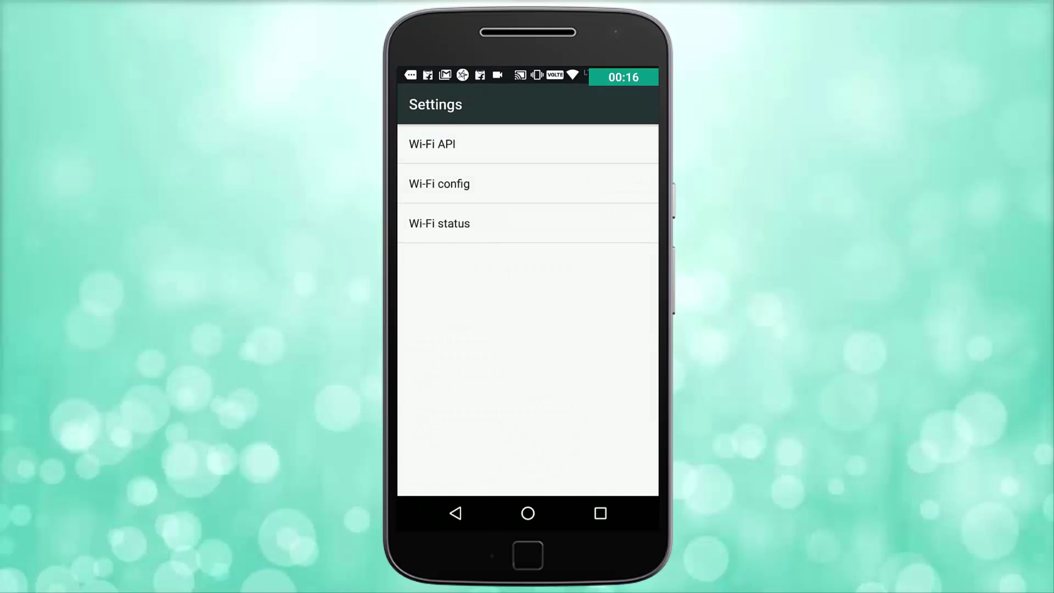
- View the Wi-Fi config, refresh the connection stats and run a ping test to google.com
{"action": "left_click", "coordinate": [440, 183]}
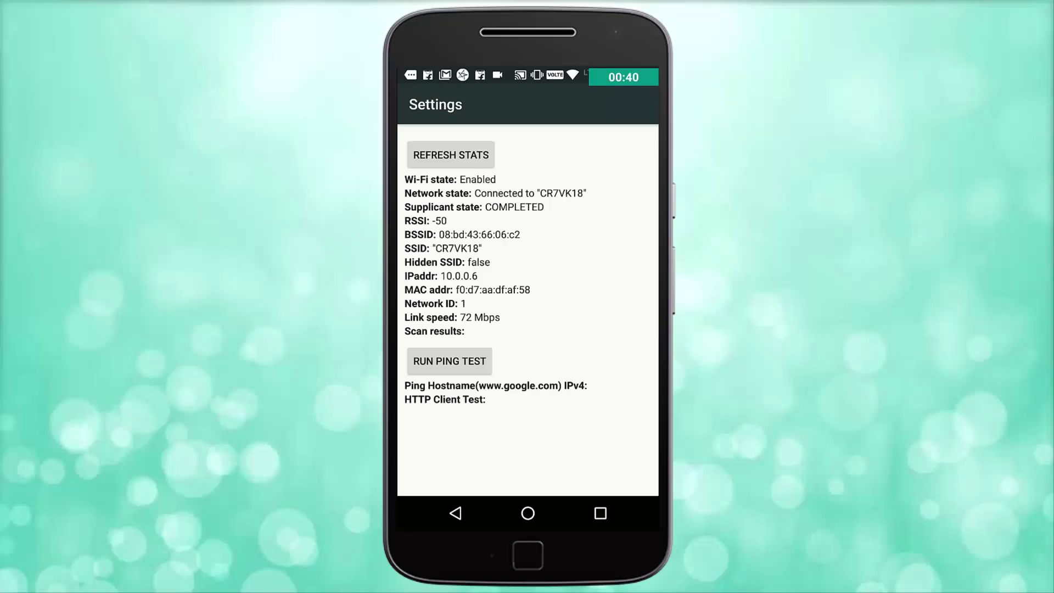
{"action": "left_click", "coordinate": [451, 155]}
{"action": "left_click", "coordinate": [449, 361]}
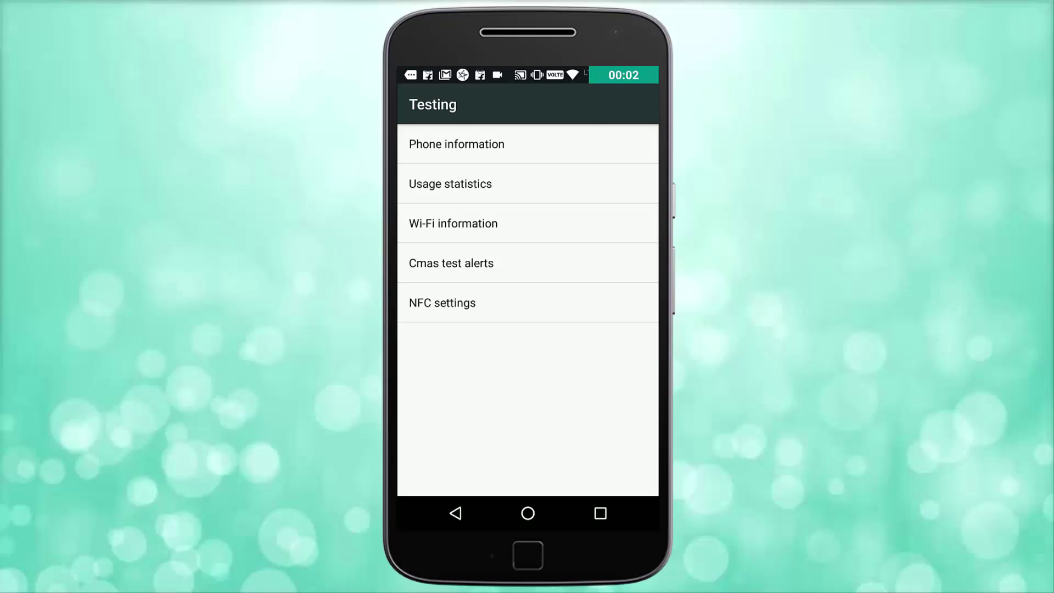
- Open Cmas test alerts and toggle Show CMAS test alerts on, then back off
{"action": "left_click", "coordinate": [451, 263]}
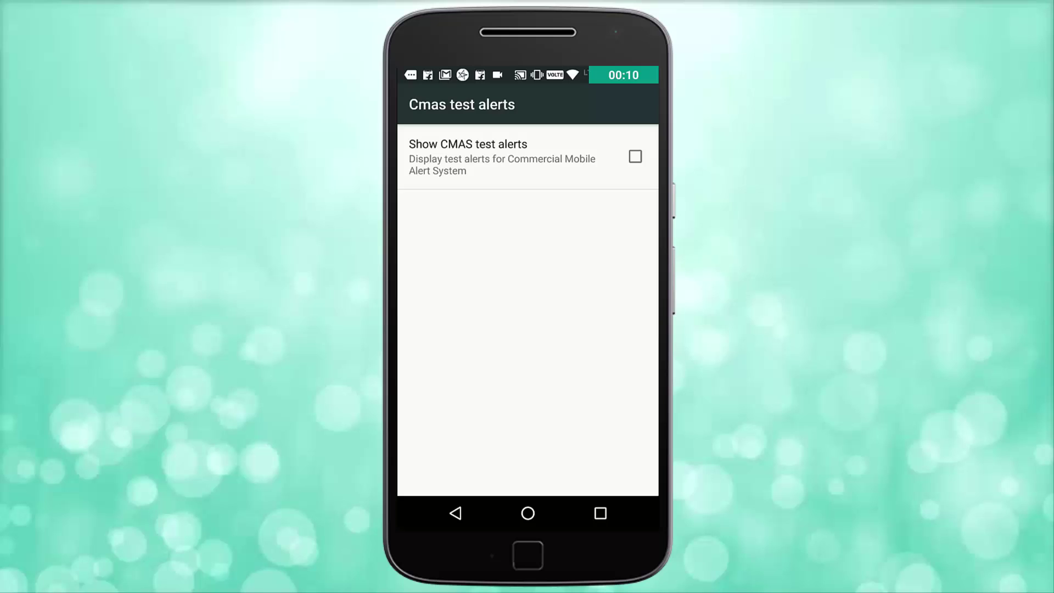
{"action": "left_click", "coordinate": [635, 156]}
{"action": "left_click", "coordinate": [635, 156]}
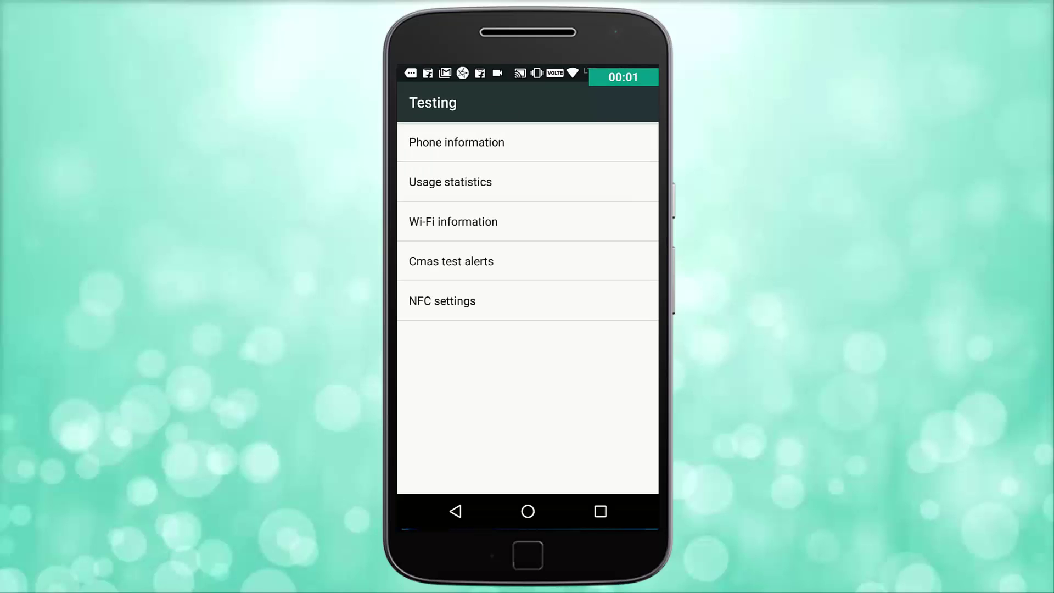
- Open NFC settings and show the Default ISODEP AID route choices, with SIM selected
{"action": "left_click", "coordinate": [472, 300]}
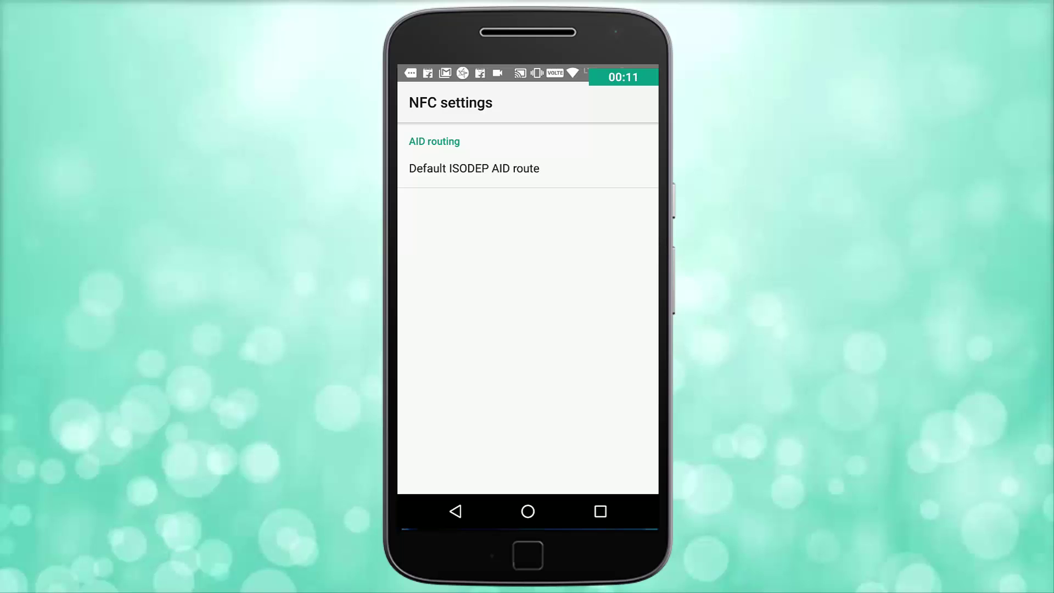
{"action": "left_click", "coordinate": [474, 168]}
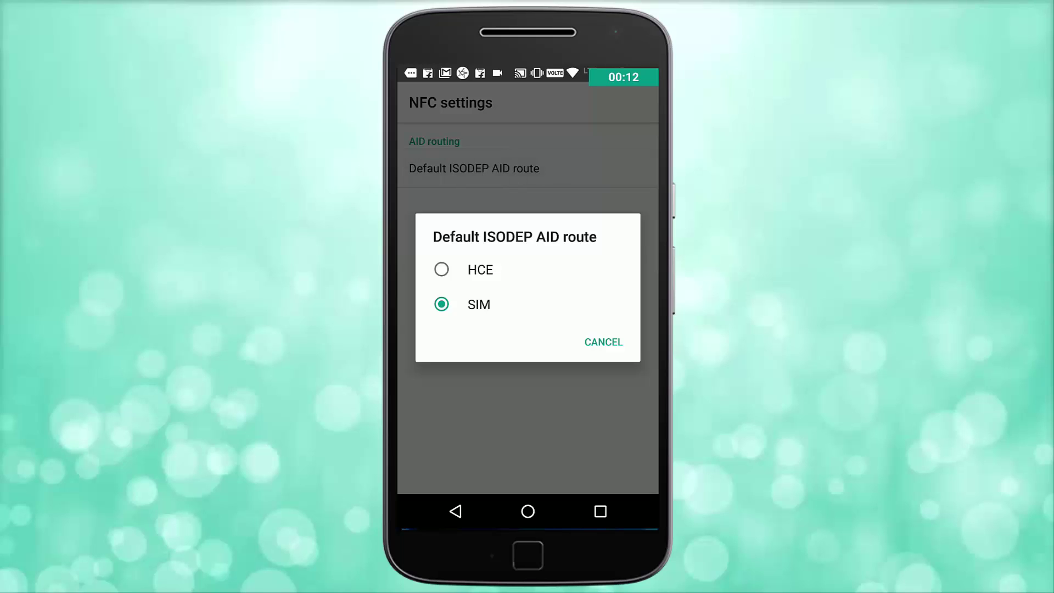